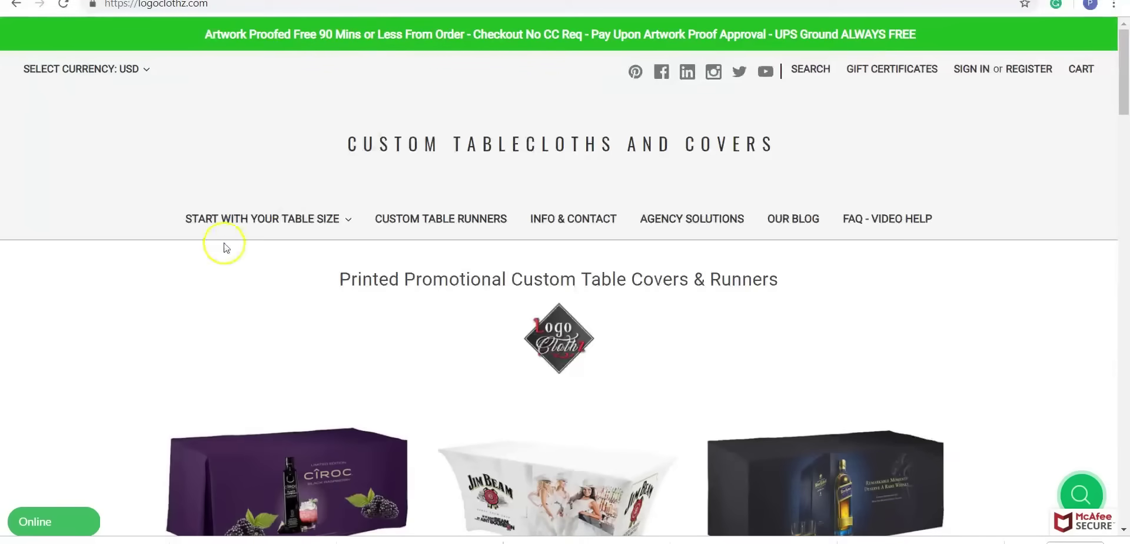
- Go to the 6 ft custom printed table covers and open the 6' full-color Table Throw product
{"action": "mouse_move", "coordinate": [207, 231]}
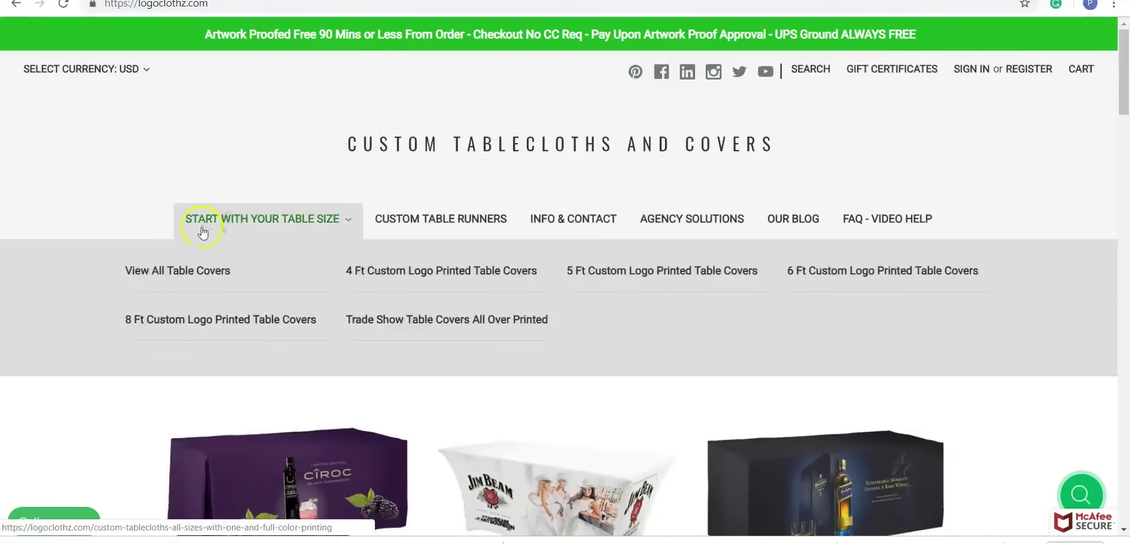
{"action": "left_click", "coordinate": [909, 271]}
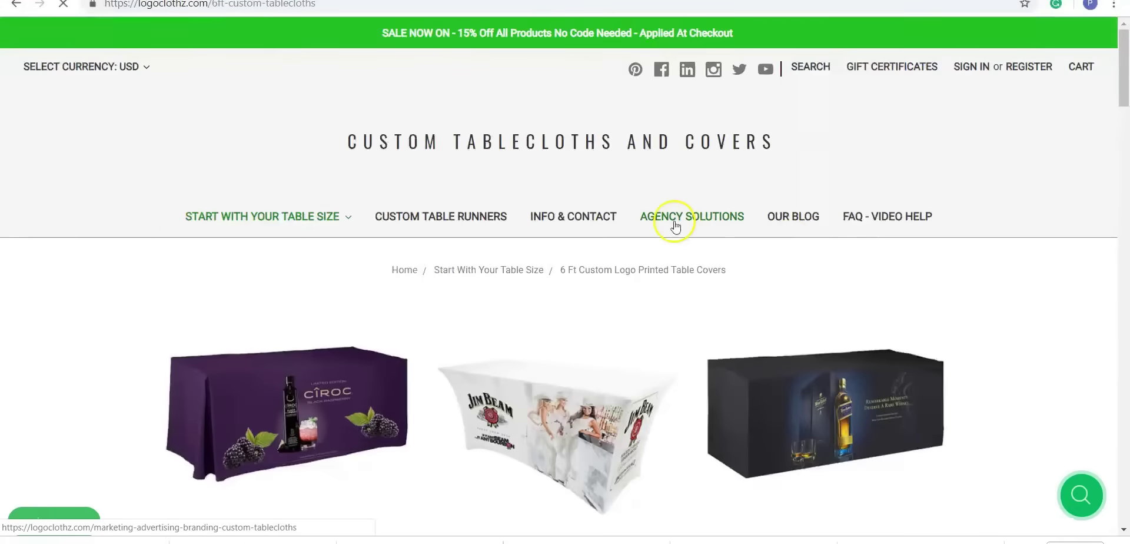
{"action": "scroll", "coordinate": [675, 221], "scroll_direction": "down", "scroll_amount": 13}
{"action": "scroll", "coordinate": [498, 315], "scroll_direction": "down", "scroll_amount": 13}
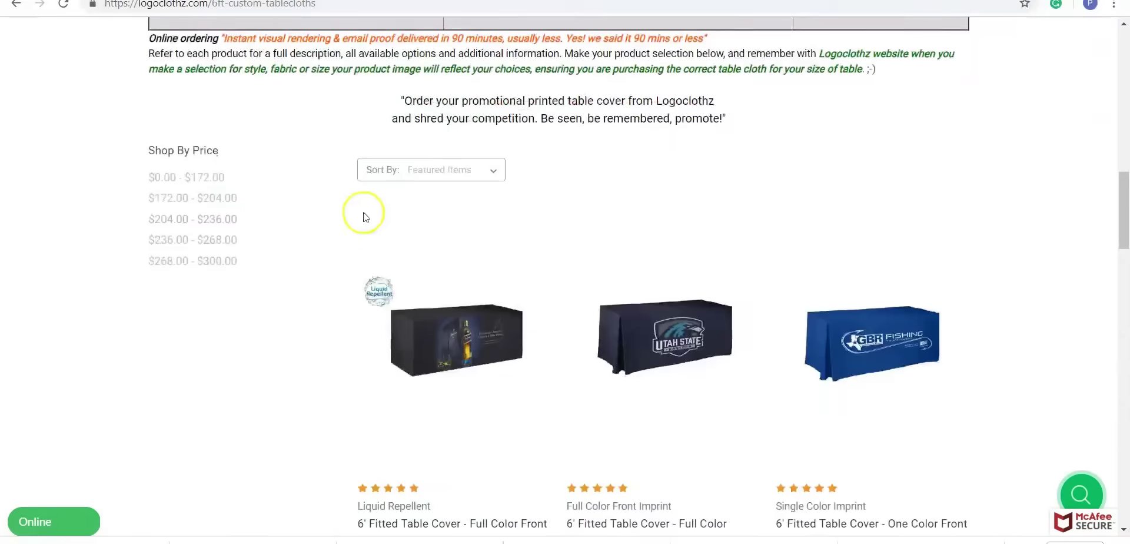
{"action": "scroll", "coordinate": [397, 239], "scroll_direction": "down", "scroll_amount": 1}
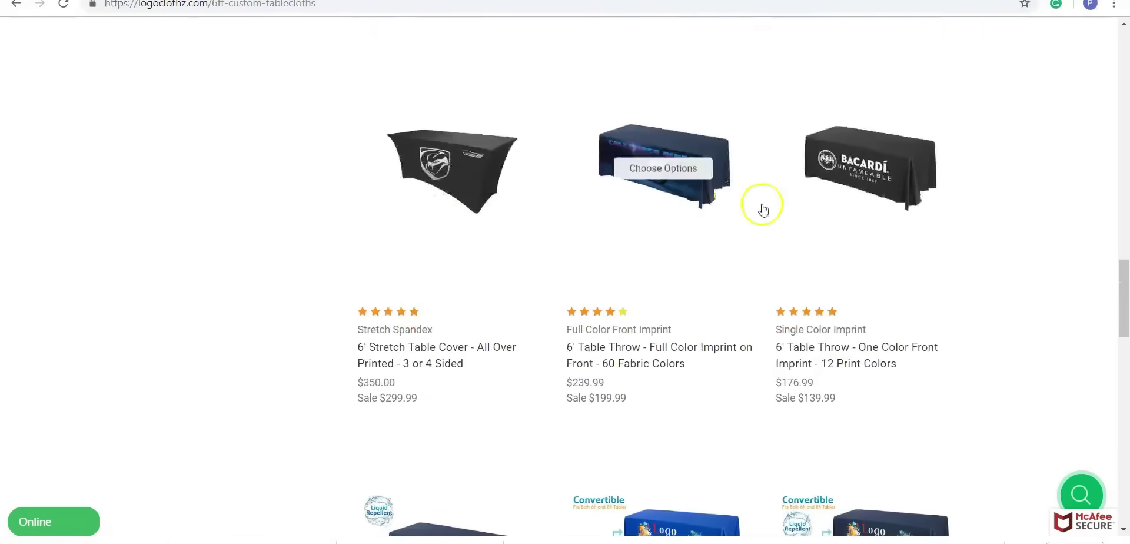
{"action": "left_click", "coordinate": [682, 171]}
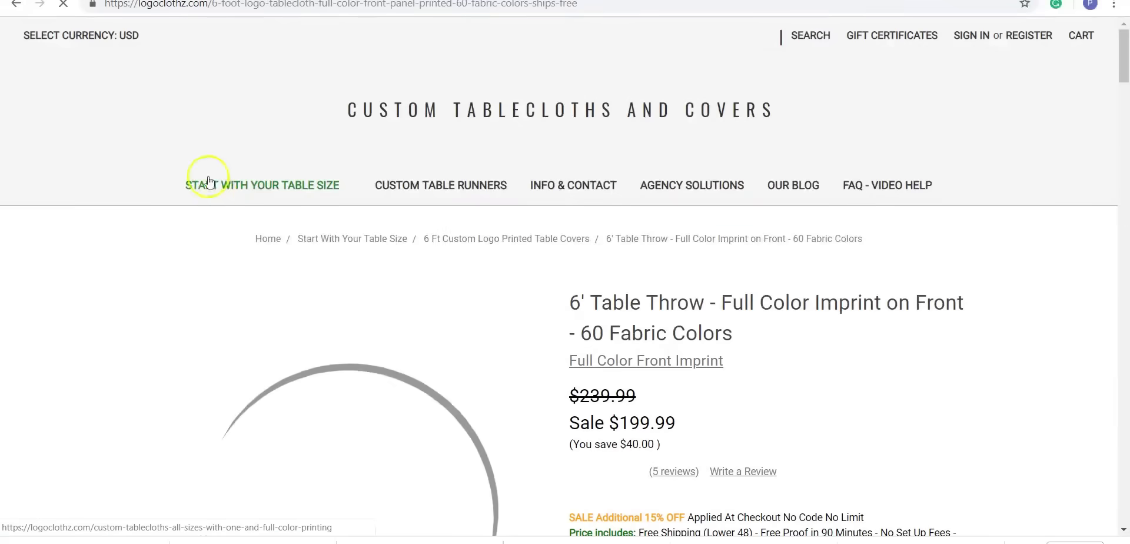
- Choose open-back 3-sided closing, 30" table height and black fabric
{"action": "scroll", "coordinate": [895, 197], "scroll_direction": "down", "scroll_amount": 6}
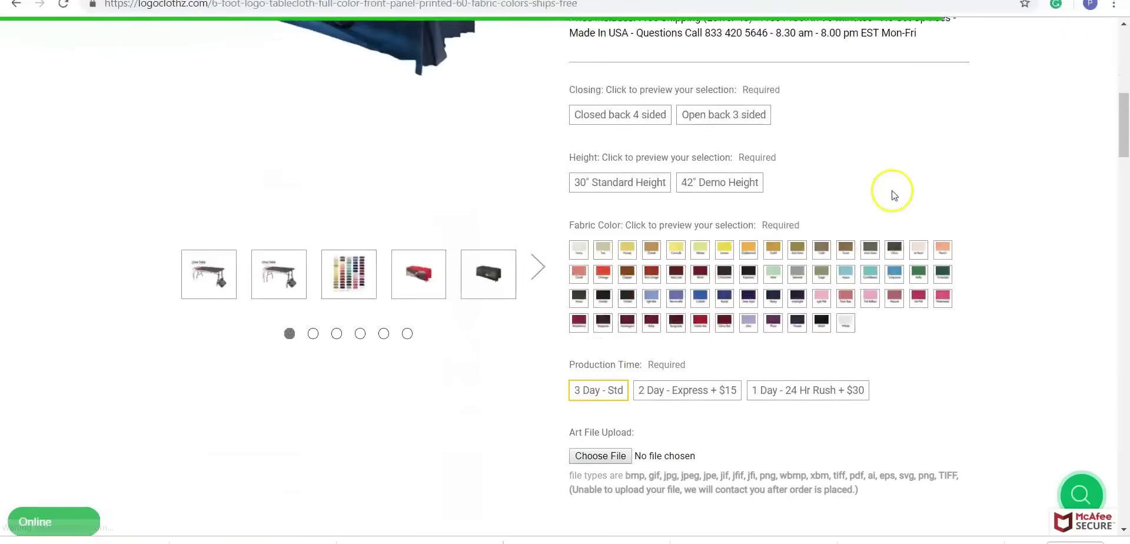
{"action": "left_click", "coordinate": [717, 264]}
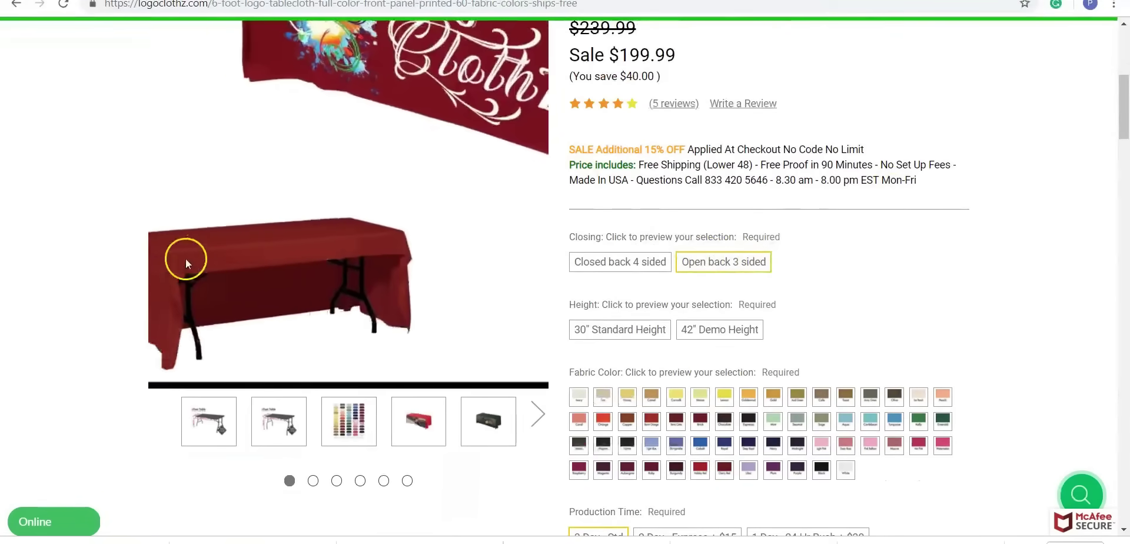
{"action": "left_click", "coordinate": [638, 333]}
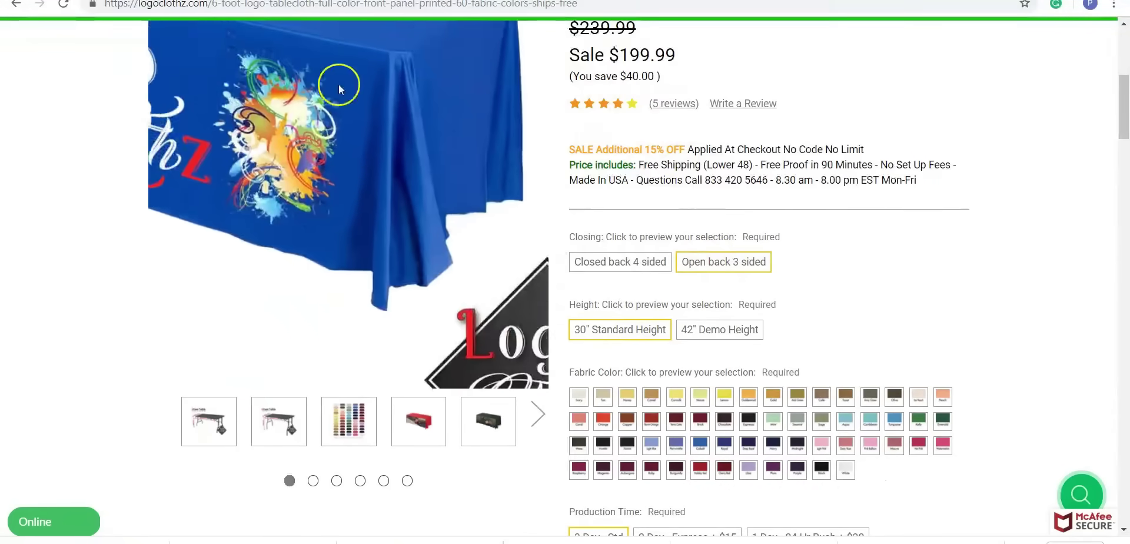
{"action": "scroll", "coordinate": [816, 339], "scroll_direction": "down", "scroll_amount": 3}
{"action": "left_click", "coordinate": [820, 322]}
- Pick 1-day rush production, attach the holiday red art file, and set quantity to 2
{"action": "scroll", "coordinate": [529, 195], "scroll_direction": "up", "scroll_amount": 5}
{"action": "scroll", "coordinate": [706, 386], "scroll_direction": "down", "scroll_amount": 3}
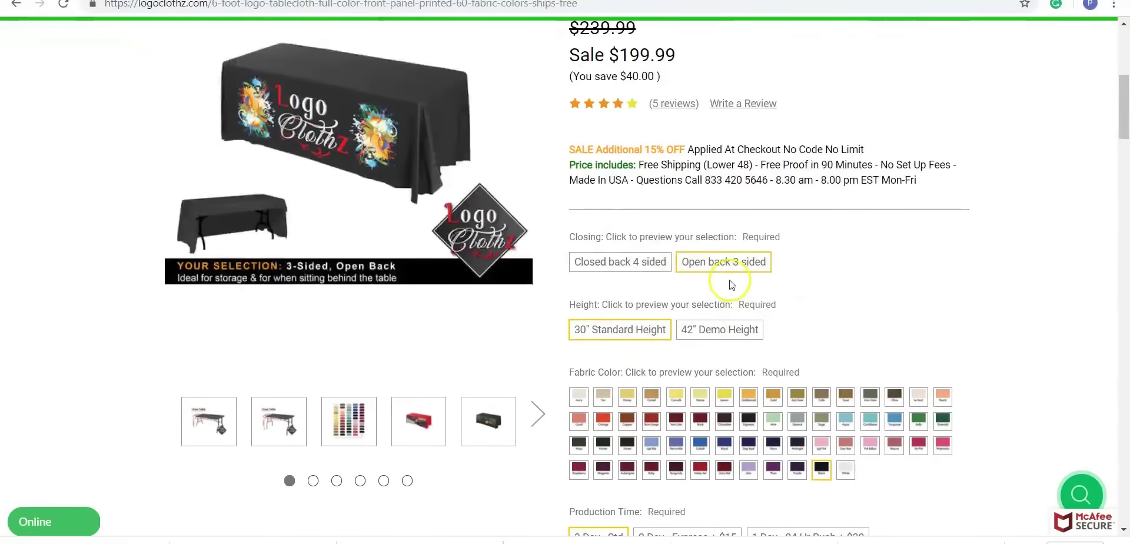
{"action": "scroll", "coordinate": [732, 284], "scroll_direction": "down", "scroll_amount": 5}
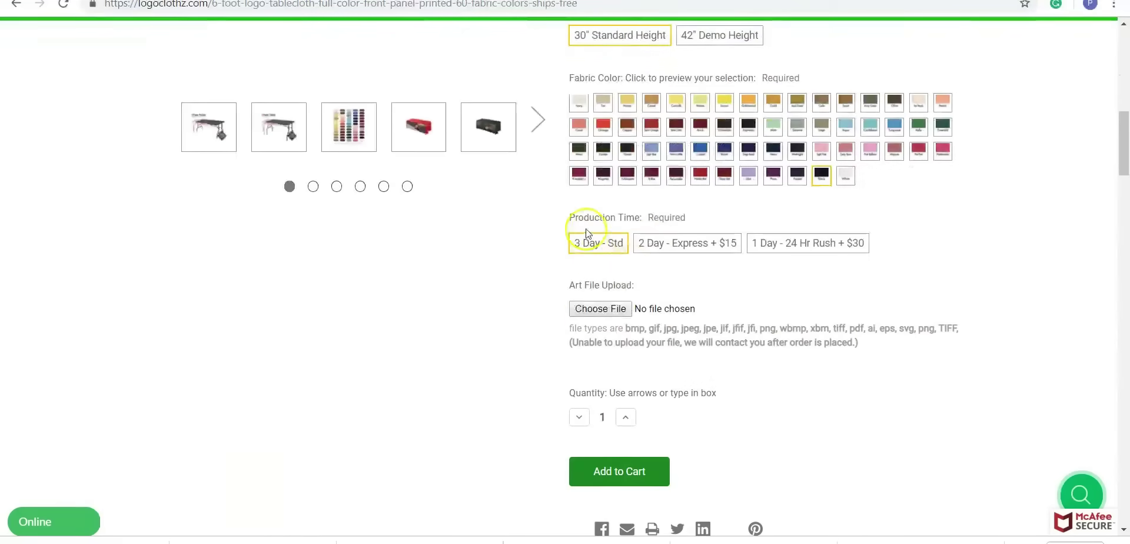
{"action": "left_click", "coordinate": [789, 243]}
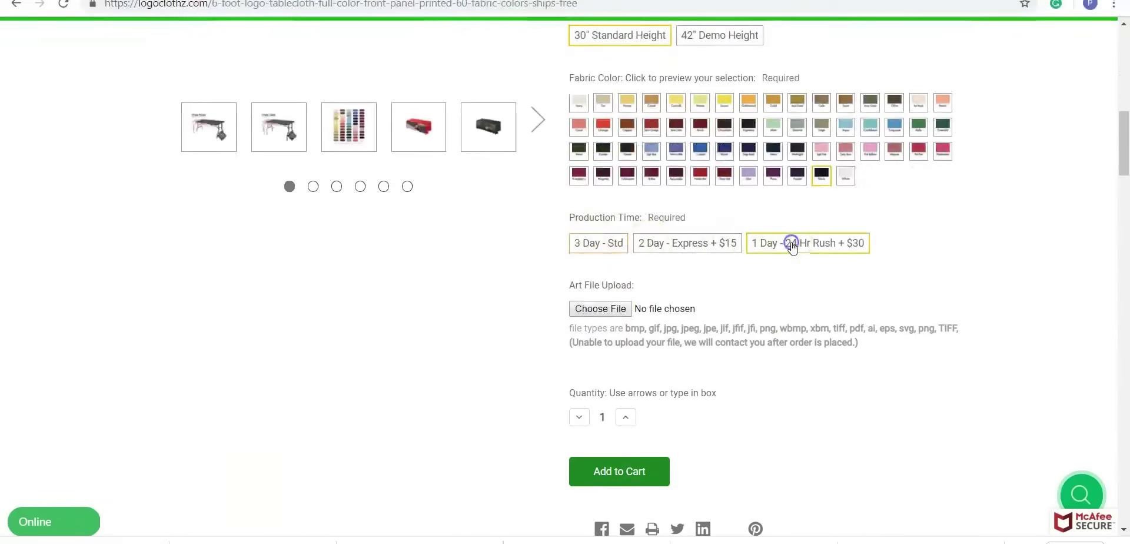
{"action": "scroll", "coordinate": [706, 170], "scroll_direction": "down", "scroll_amount": 3}
{"action": "left_click", "coordinate": [596, 165]}
{"action": "left_click", "coordinate": [180, 185]}
{"action": "double_click", "coordinate": [181, 186]}
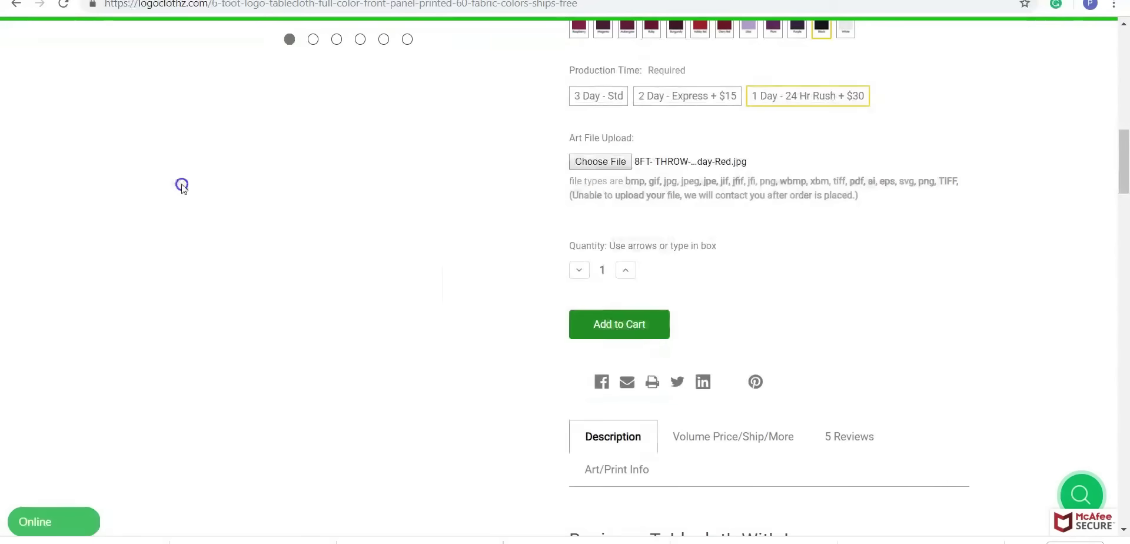
{"action": "left_click", "coordinate": [605, 269]}
{"action": "double_click", "coordinate": [594, 269]}
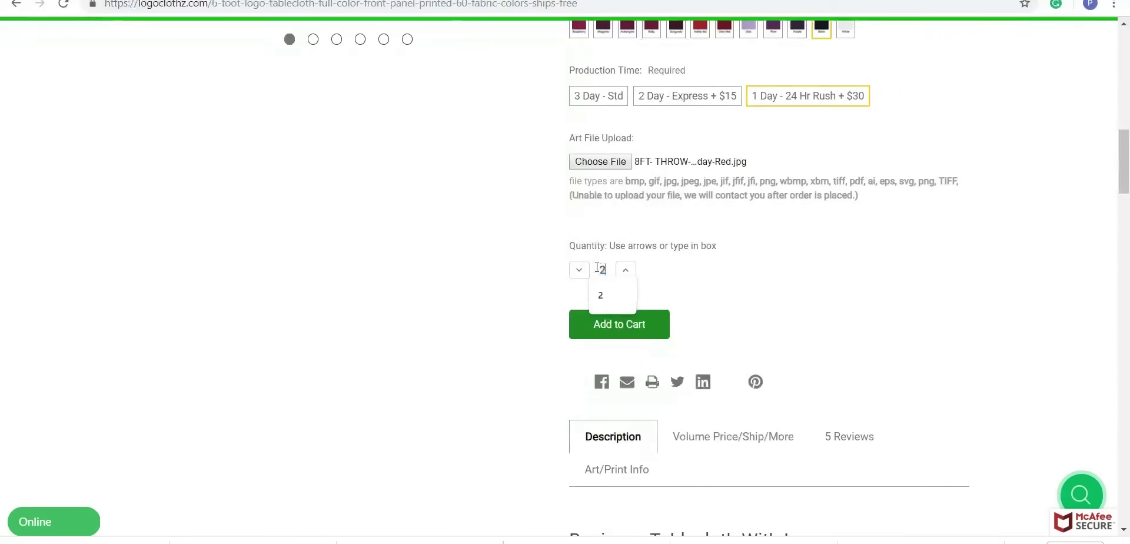
- Add the two configured 6' Table Throws to the cart and proceed to checkout
{"action": "left_click", "coordinate": [610, 328]}
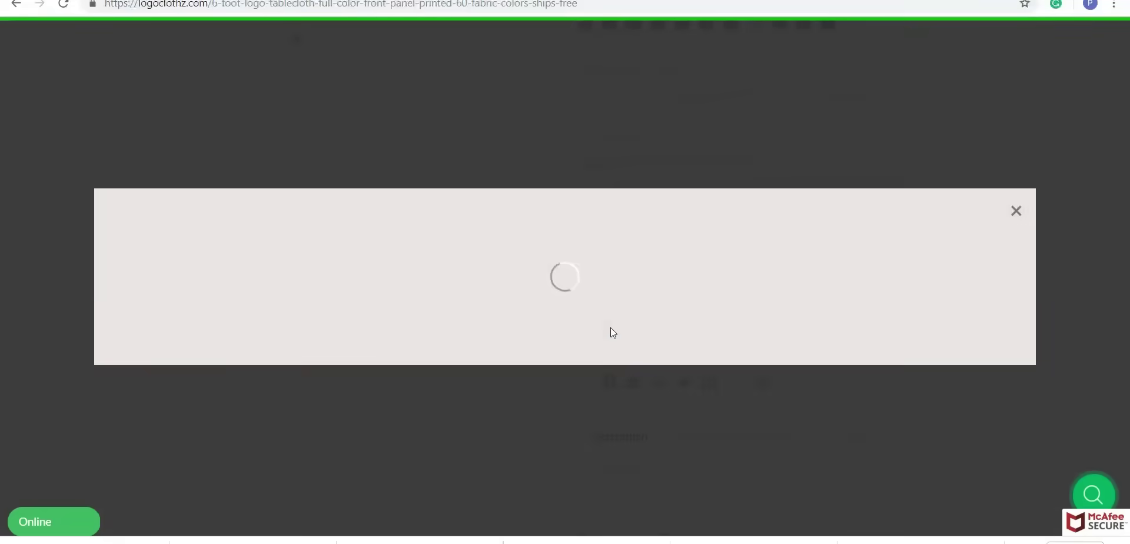
{"action": "scroll", "coordinate": [638, 206], "scroll_direction": "down", "scroll_amount": 3}
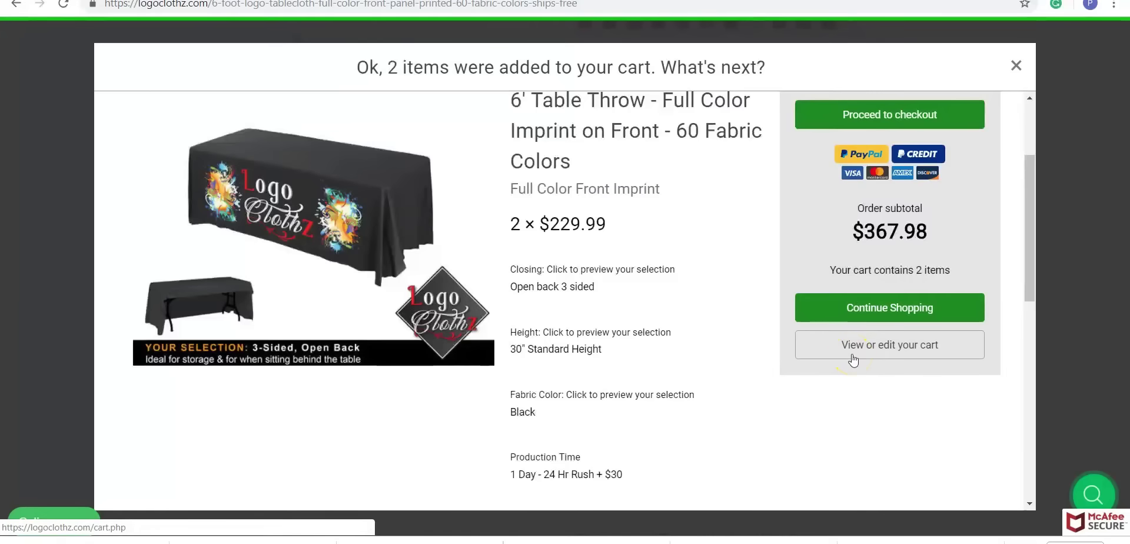
{"action": "left_click", "coordinate": [919, 116]}
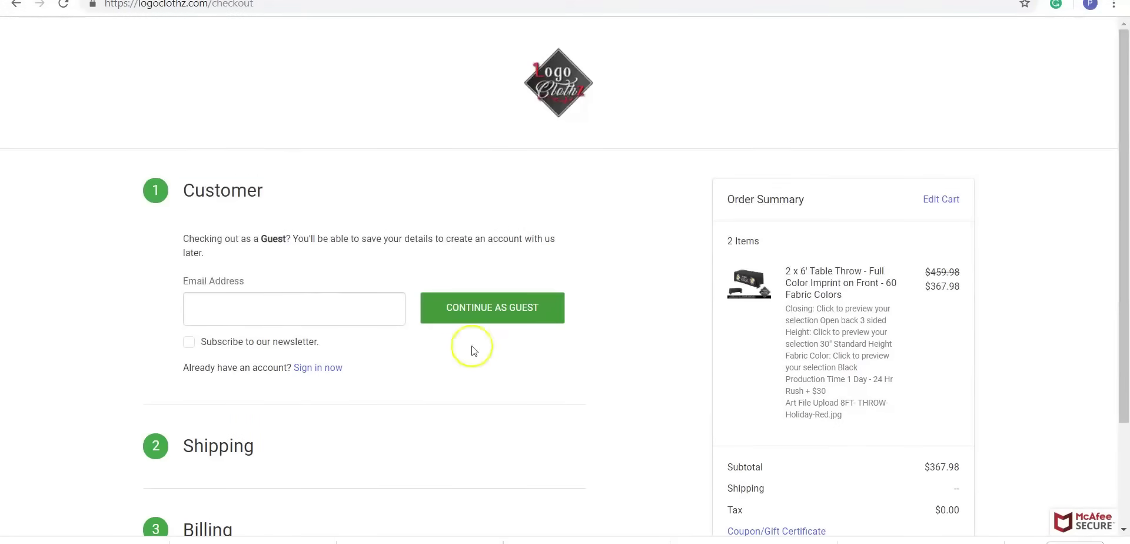
- Enter the customer's email address and continue checkout as a guest
{"action": "left_click", "coordinate": [519, 318]}
{"action": "left_click", "coordinate": [394, 303]}
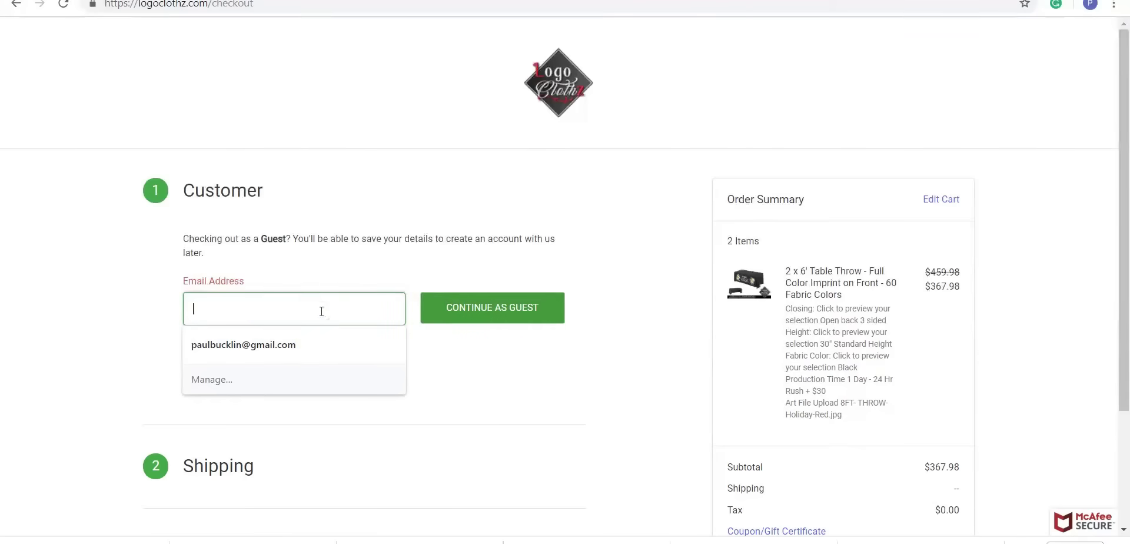
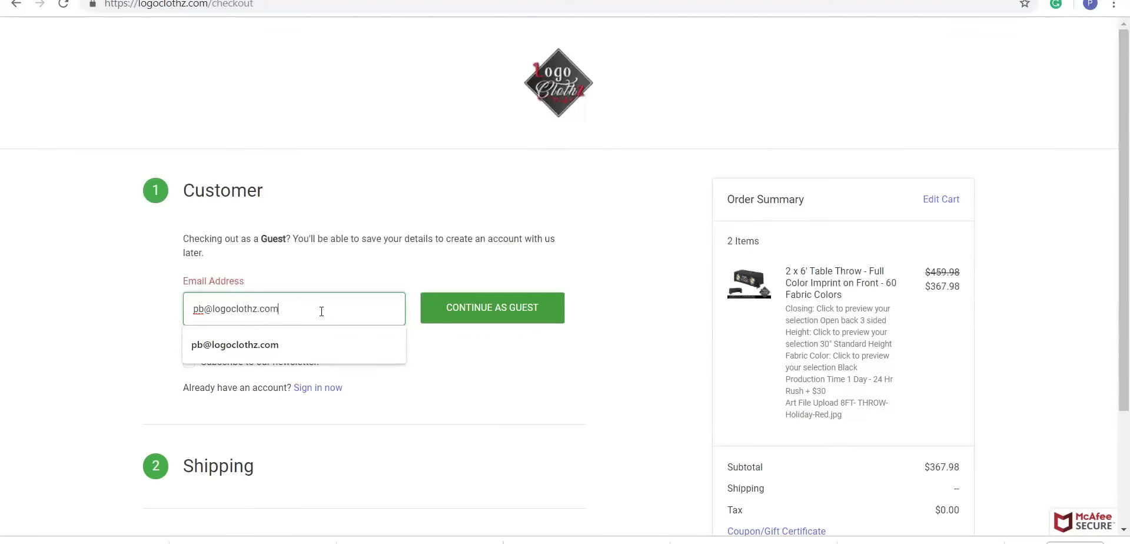
{"action": "left_click", "coordinate": [541, 307]}
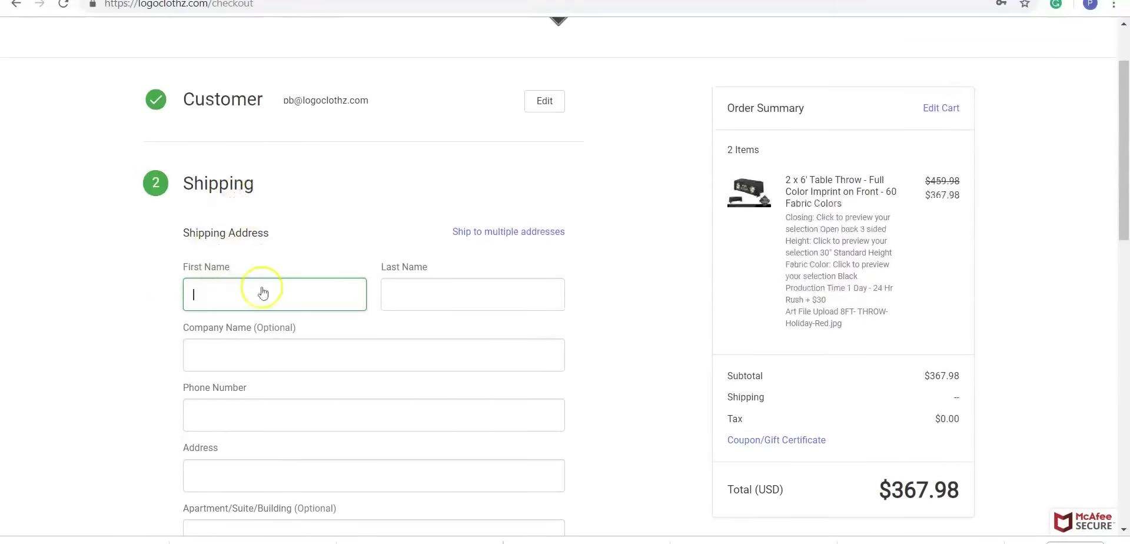
- Fill in the shipping first name, last name, company name and phone number
{"action": "left_click", "coordinate": [279, 293]}
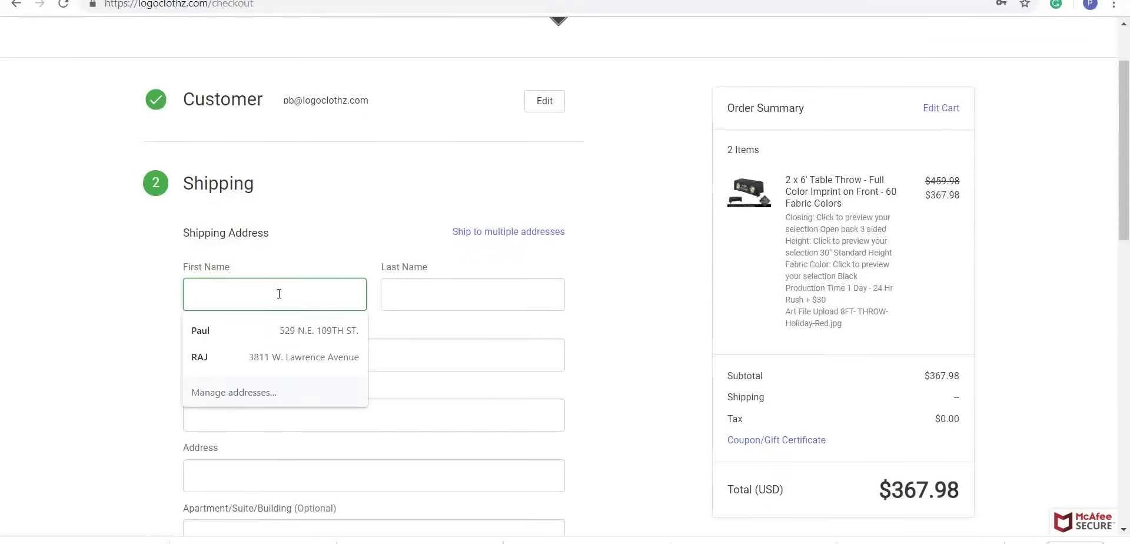
{"action": "left_click", "coordinate": [440, 292]}
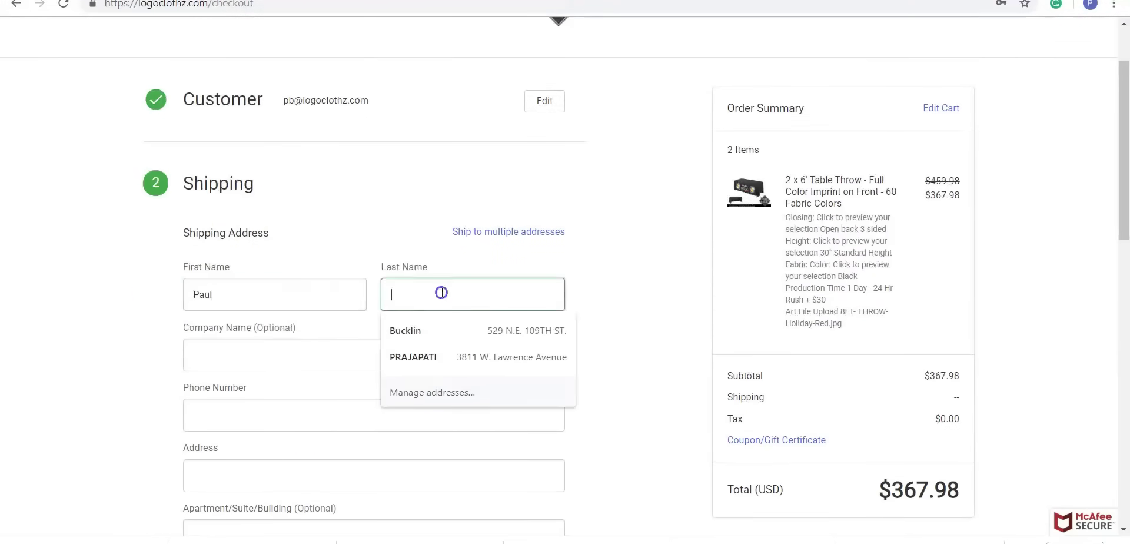
{"action": "key", "text": "Tab"}
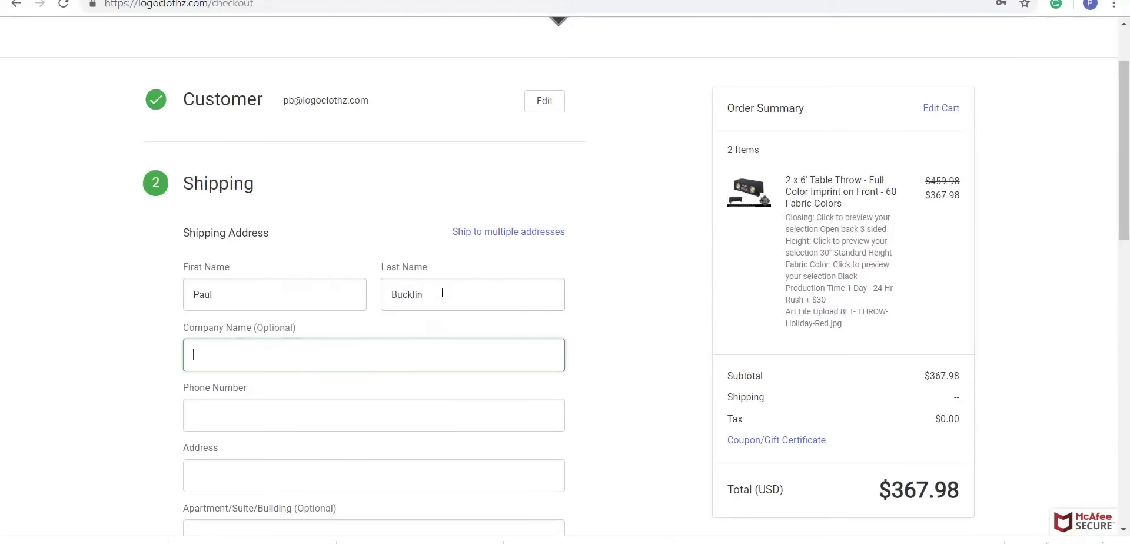
{"action": "type", "text": "Logoclothz"}
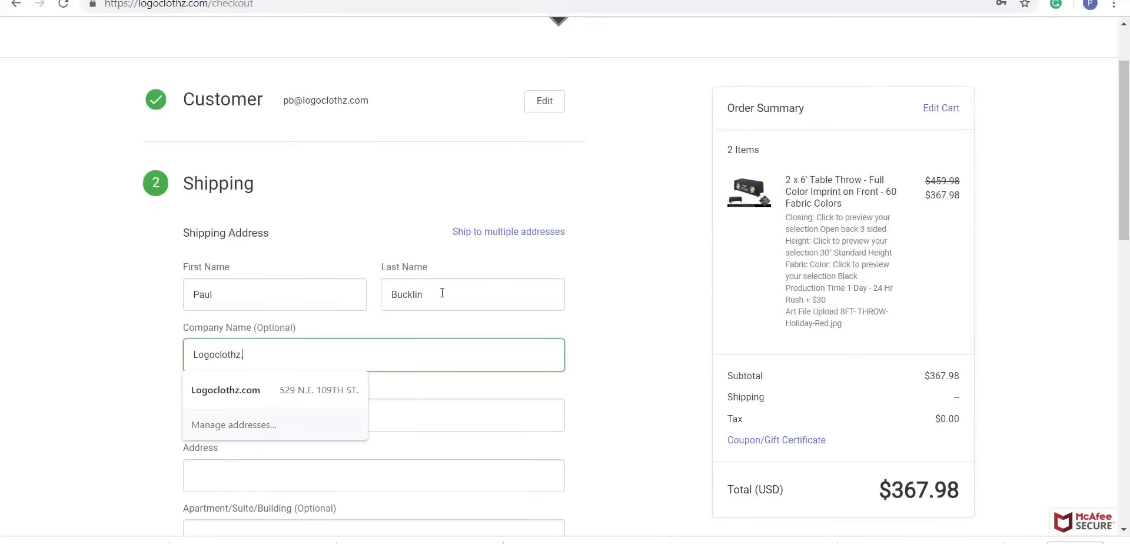
{"action": "type", "text": ".com"}
{"action": "key", "text": "Tab"}
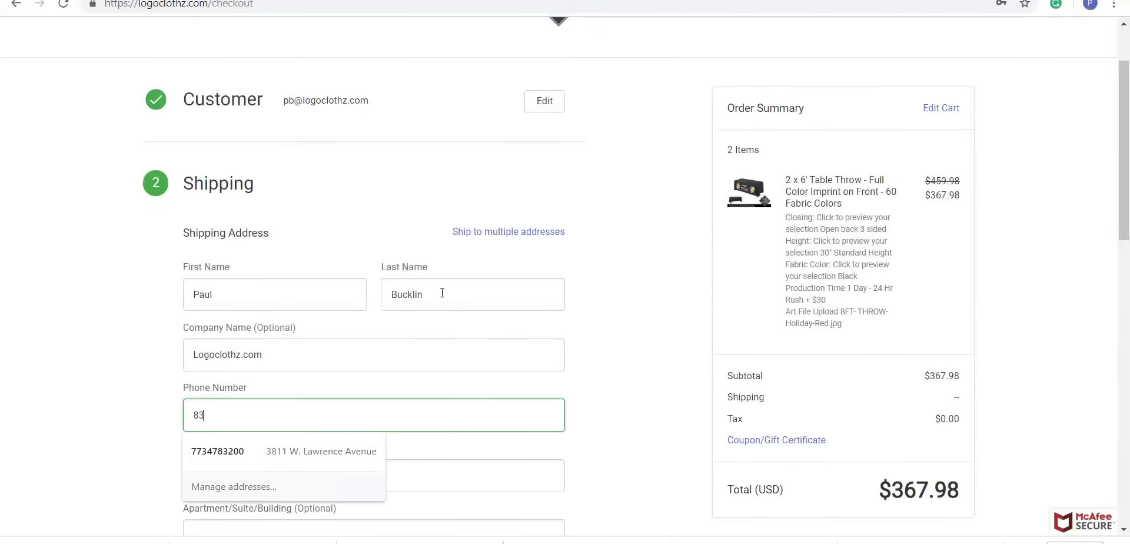
{"action": "key", "text": "Tab"}
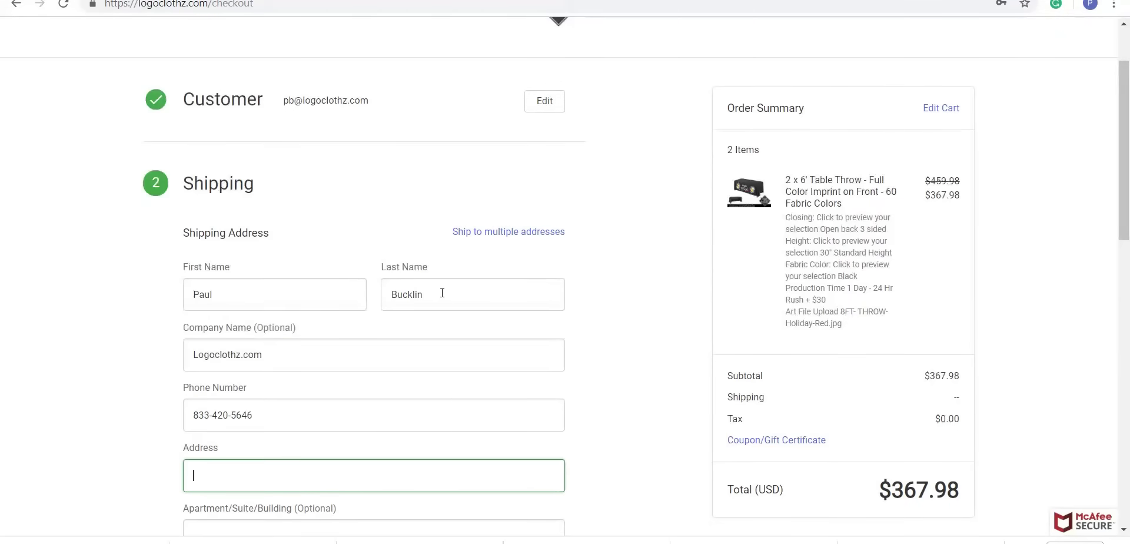
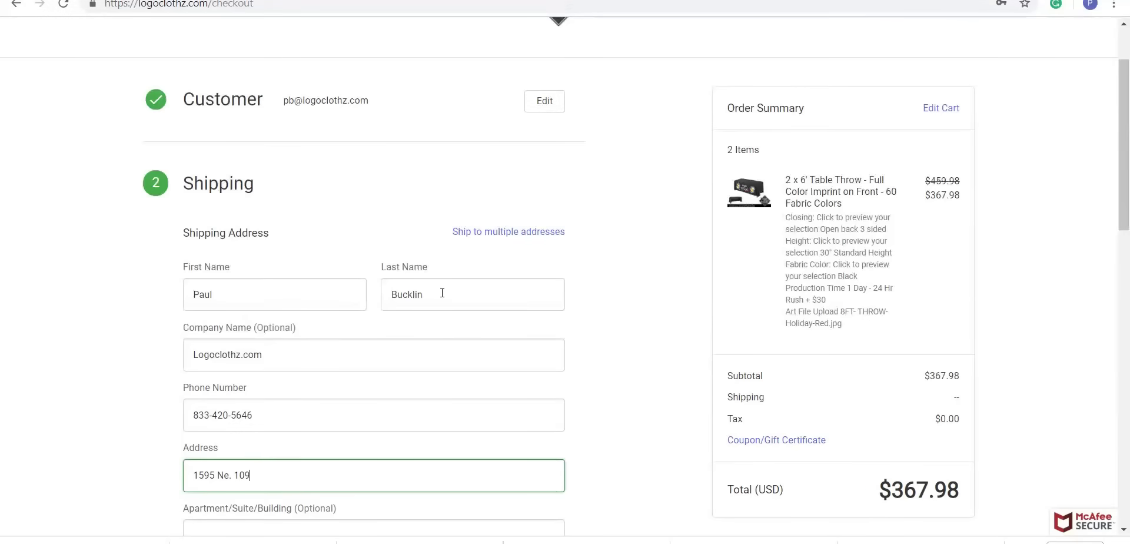
- Enter the street address, city Miami, state Georgia and the postal code
{"action": "scroll", "coordinate": [396, 244], "scroll_direction": "down", "scroll_amount": 4}
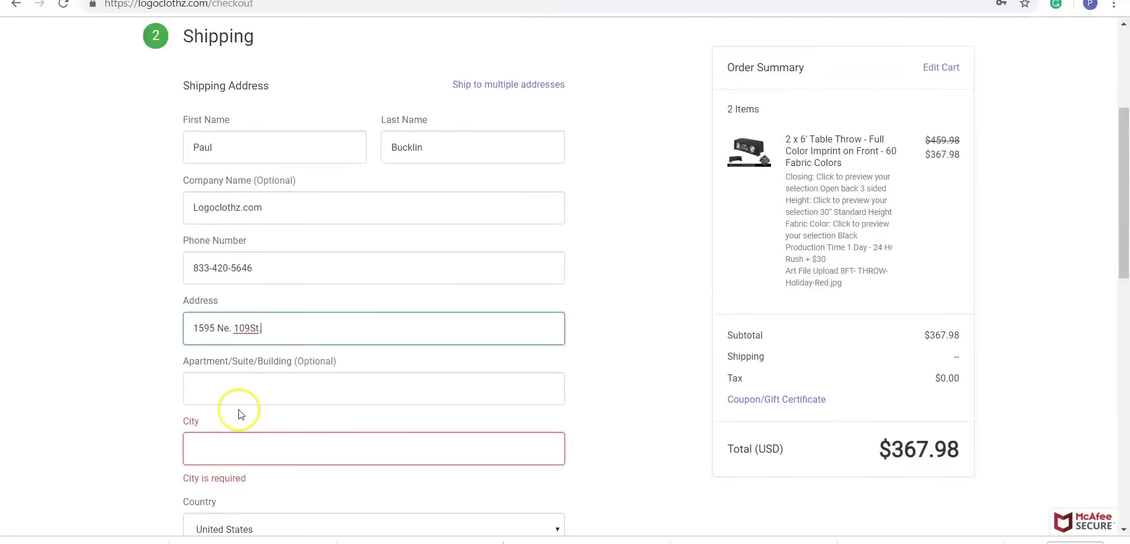
{"action": "left_click", "coordinate": [241, 387]}
{"action": "type", "text": "Miam"}
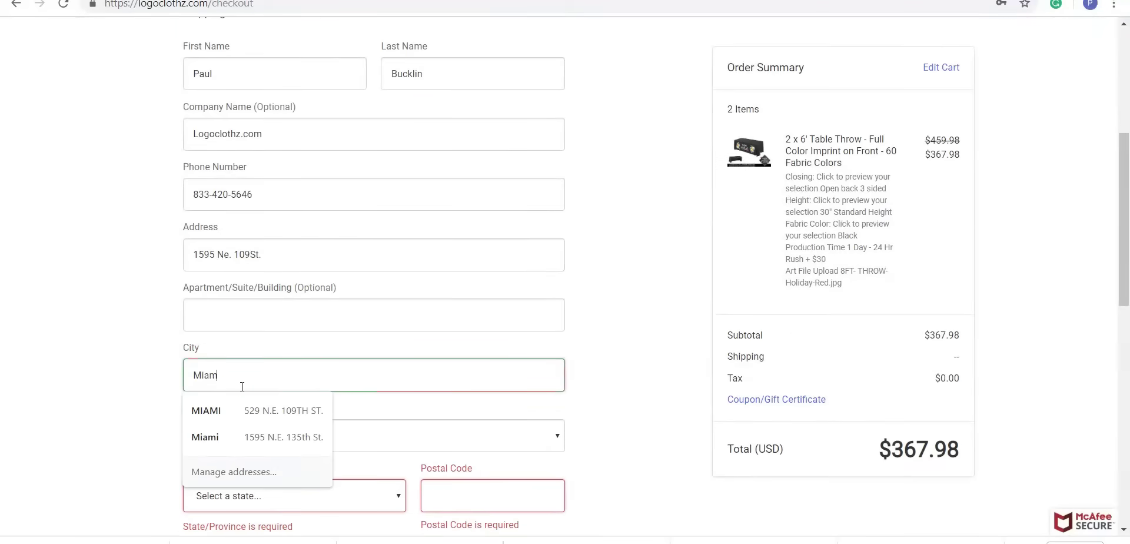
{"action": "key", "text": "Tab"}
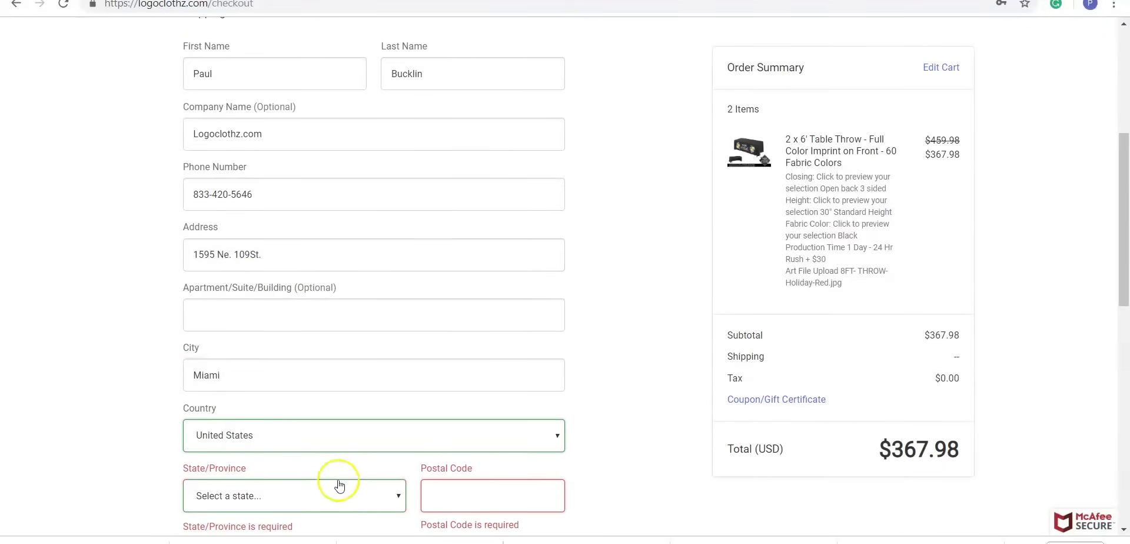
{"action": "left_click", "coordinate": [335, 483]}
{"action": "key", "text": "f"}
{"action": "left_click", "coordinate": [263, 446]}
{"action": "left_click", "coordinate": [489, 502]}
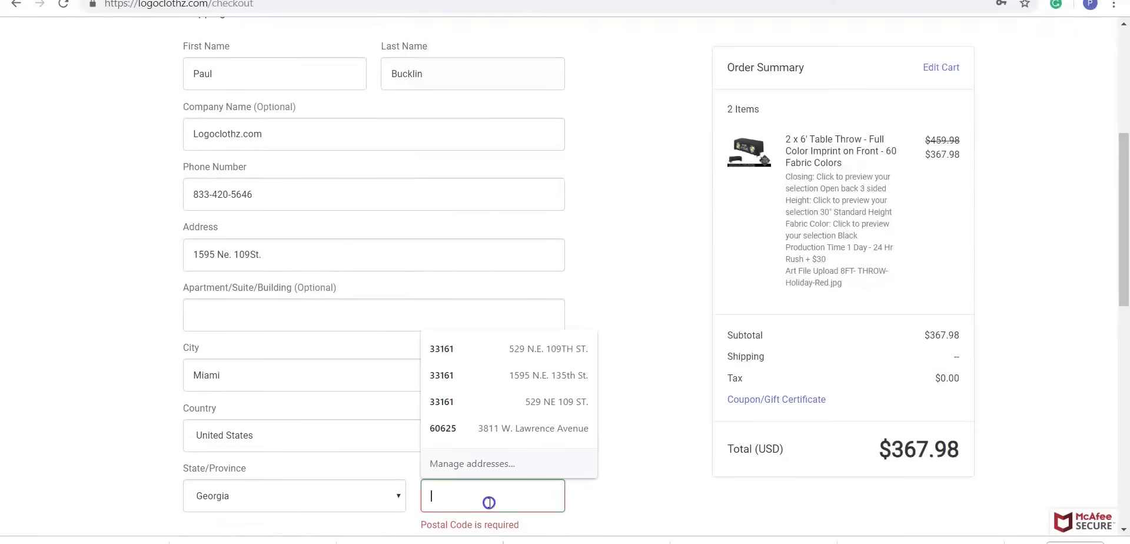
{"action": "type", "text": "33161"}
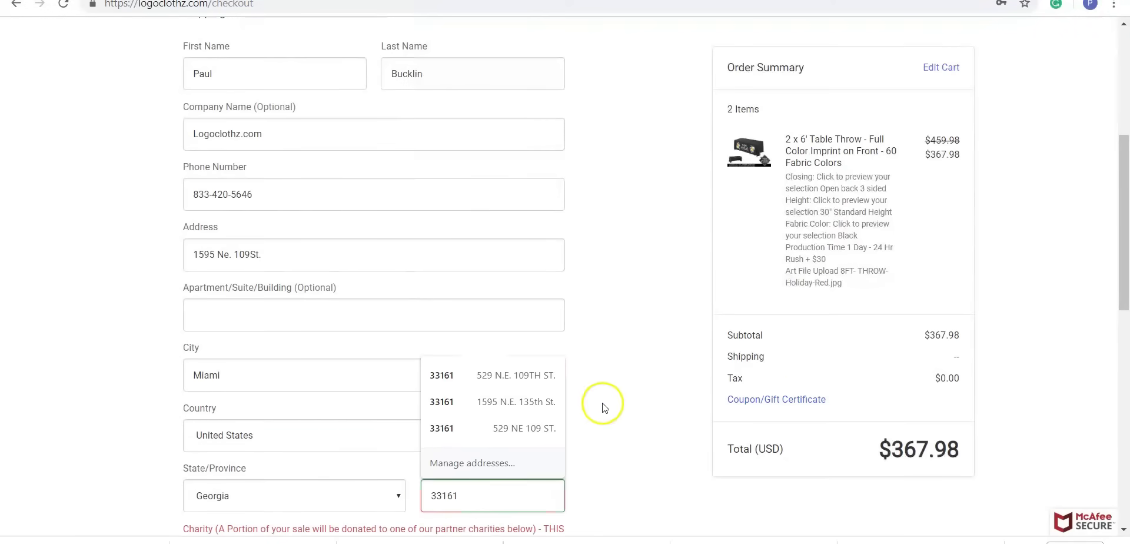
{"action": "scroll", "coordinate": [570, 300], "scroll_direction": "down", "scroll_amount": 3}
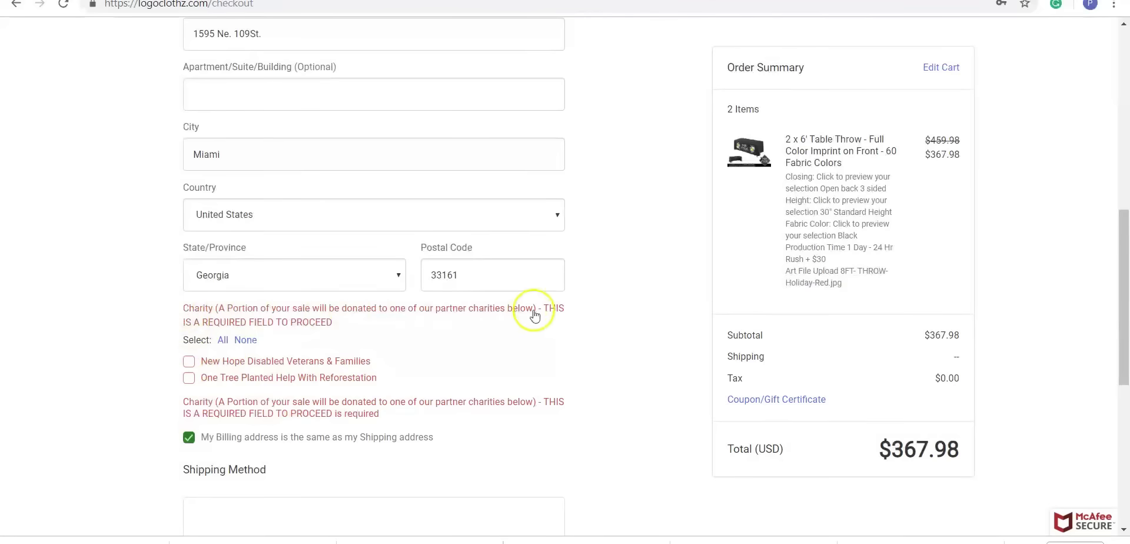
- Select the New Hope Disabled Veterans & Families charity and keep billing same as shipping
{"action": "left_click", "coordinate": [189, 362]}
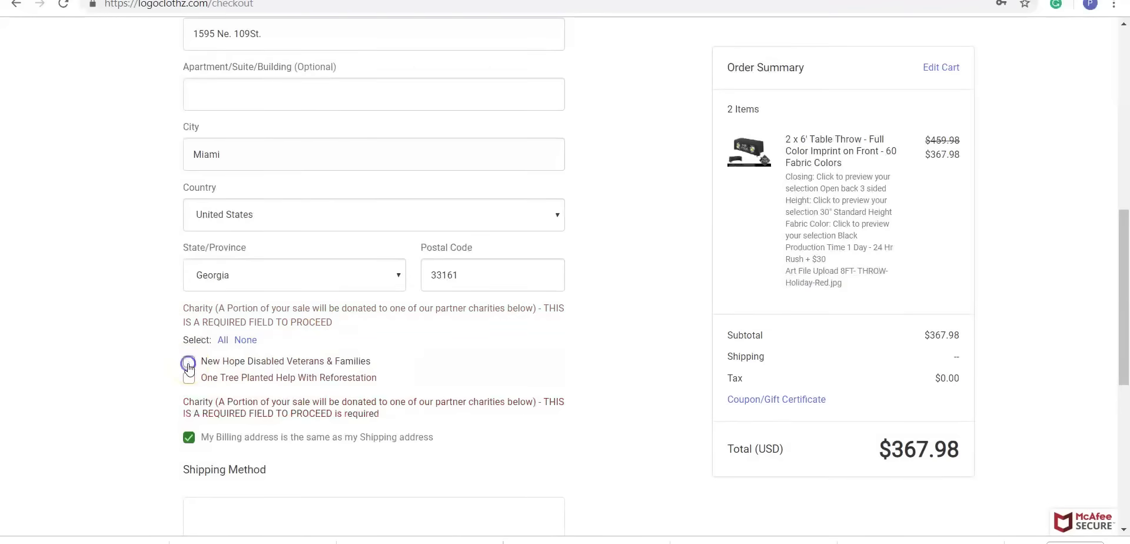
{"action": "scroll", "coordinate": [190, 353], "scroll_direction": "down", "scroll_amount": 3}
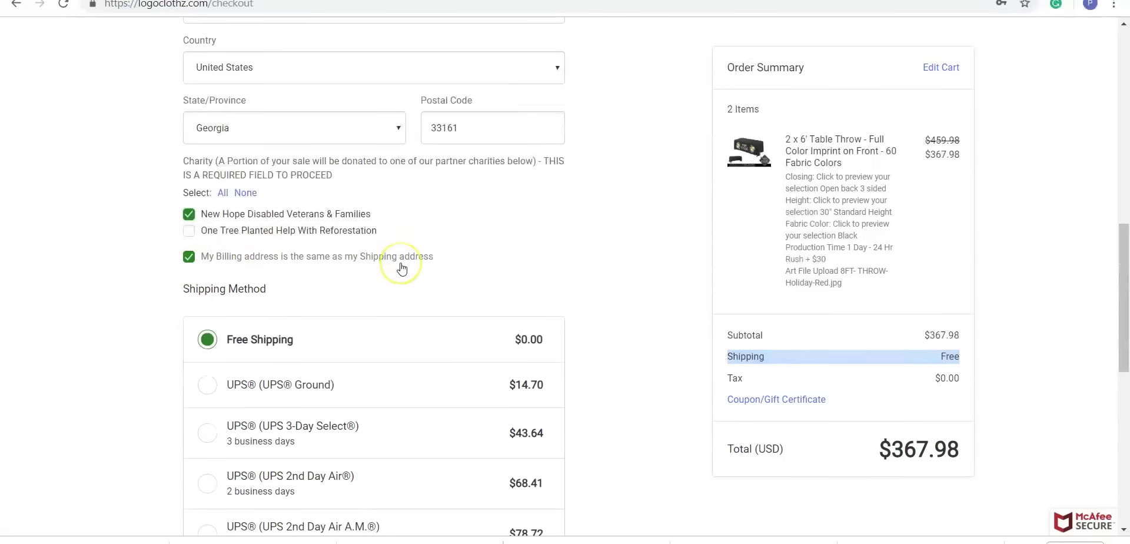
{"action": "left_click", "coordinate": [189, 257]}
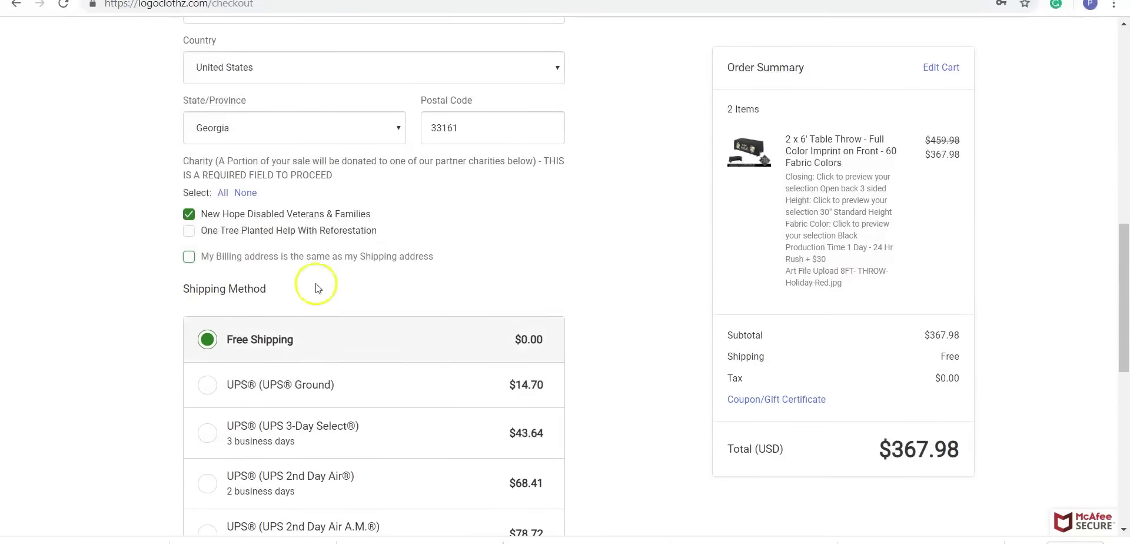
{"action": "scroll", "coordinate": [282, 297], "scroll_direction": "up", "scroll_amount": 3}
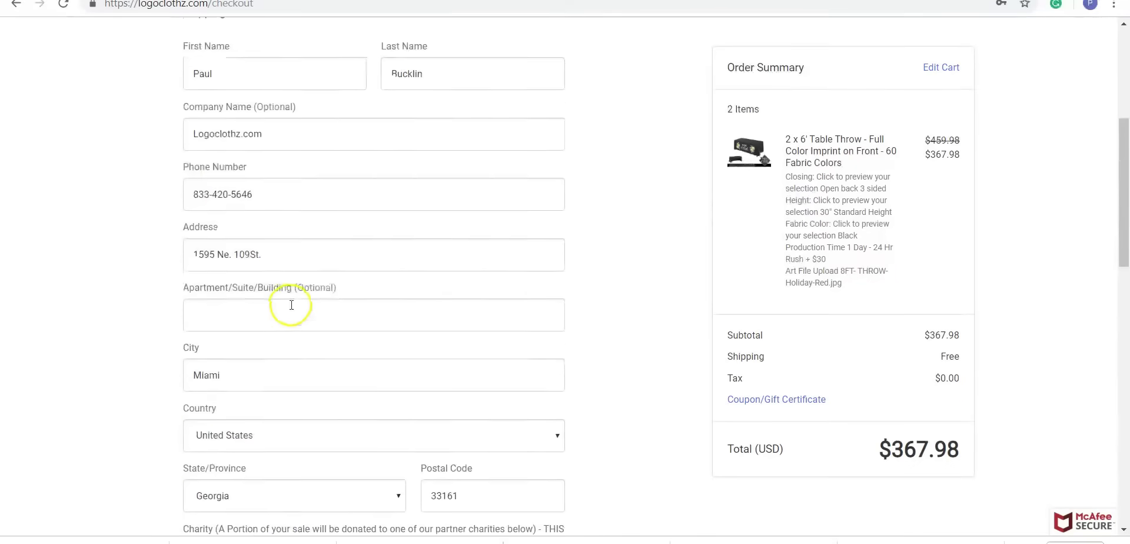
{"action": "scroll", "coordinate": [290, 303], "scroll_direction": "down", "scroll_amount": 2}
{"action": "scroll", "coordinate": [290, 306], "scroll_direction": "down", "scroll_amount": 1}
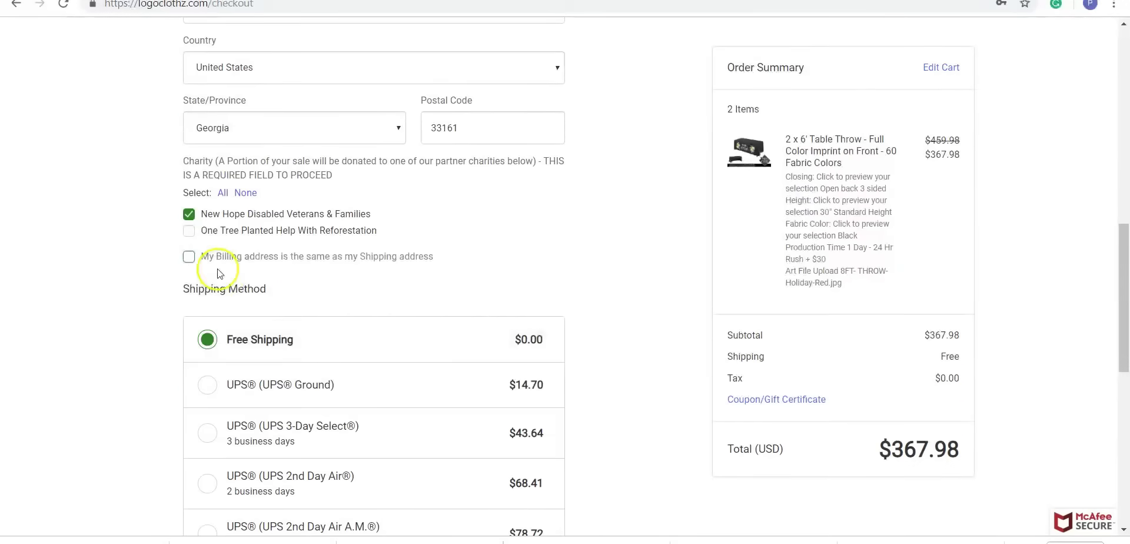
{"action": "left_click", "coordinate": [189, 256]}
{"action": "scroll", "coordinate": [222, 214], "scroll_direction": "down", "scroll_amount": 1}
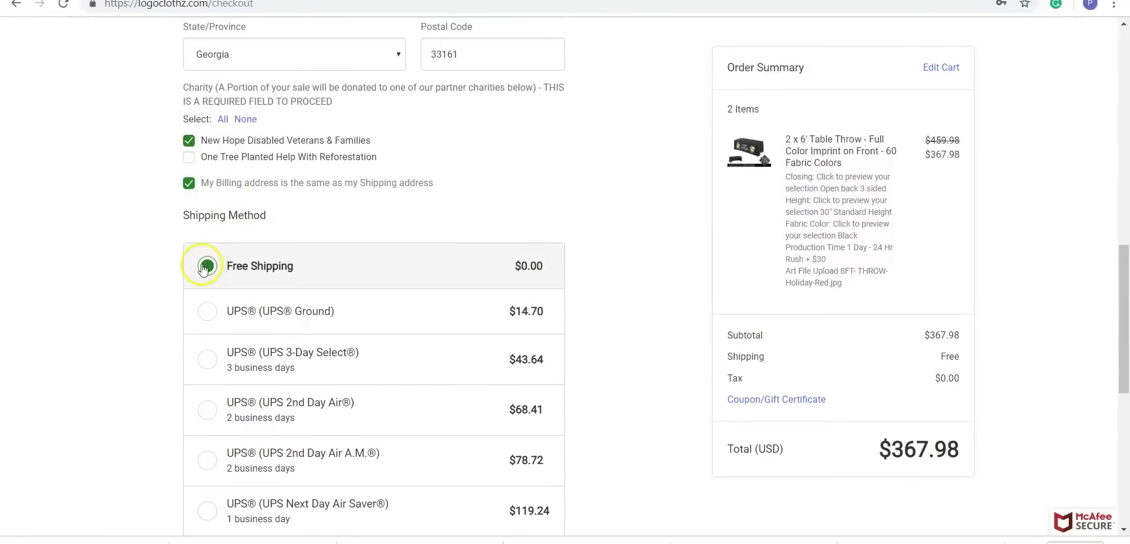
{"action": "scroll", "coordinate": [210, 264], "scroll_direction": "down", "scroll_amount": 4}
{"action": "scroll", "coordinate": [194, 323], "scroll_direction": "down", "scroll_amount": 1}
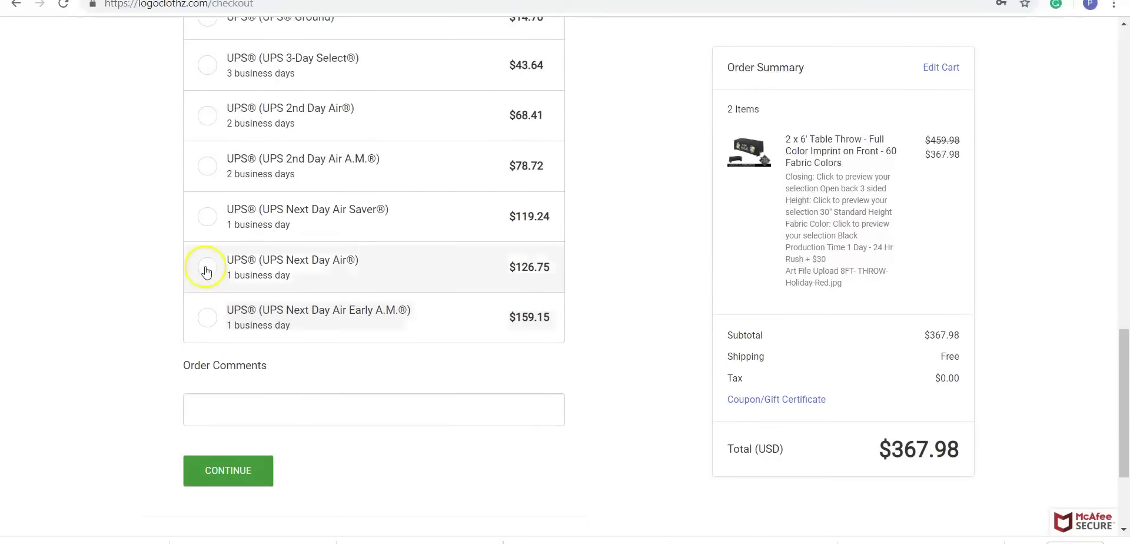
{"action": "scroll", "coordinate": [207, 268], "scroll_direction": "up", "scroll_amount": 4}
{"action": "scroll", "coordinate": [201, 255], "scroll_direction": "down", "scroll_amount": 4}
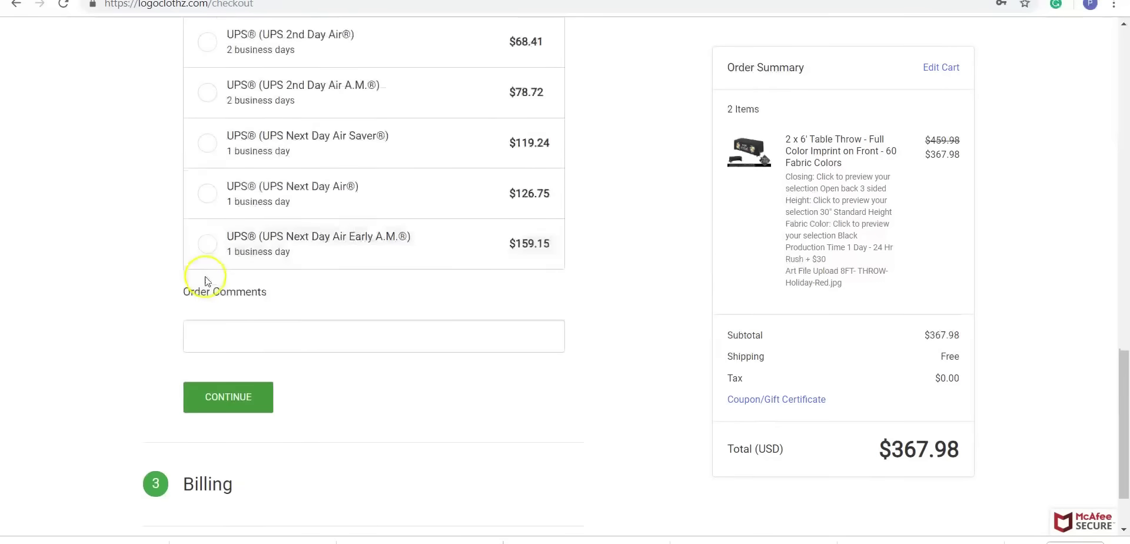
{"action": "scroll", "coordinate": [206, 277], "scroll_direction": "up", "scroll_amount": 4}
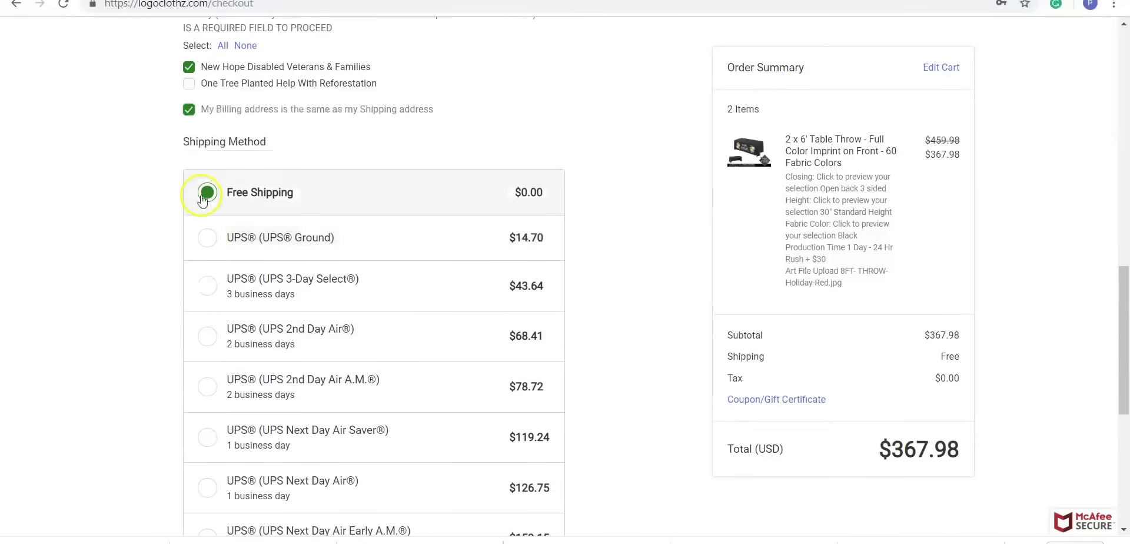
{"action": "scroll", "coordinate": [199, 191], "scroll_direction": "down", "scroll_amount": 3}
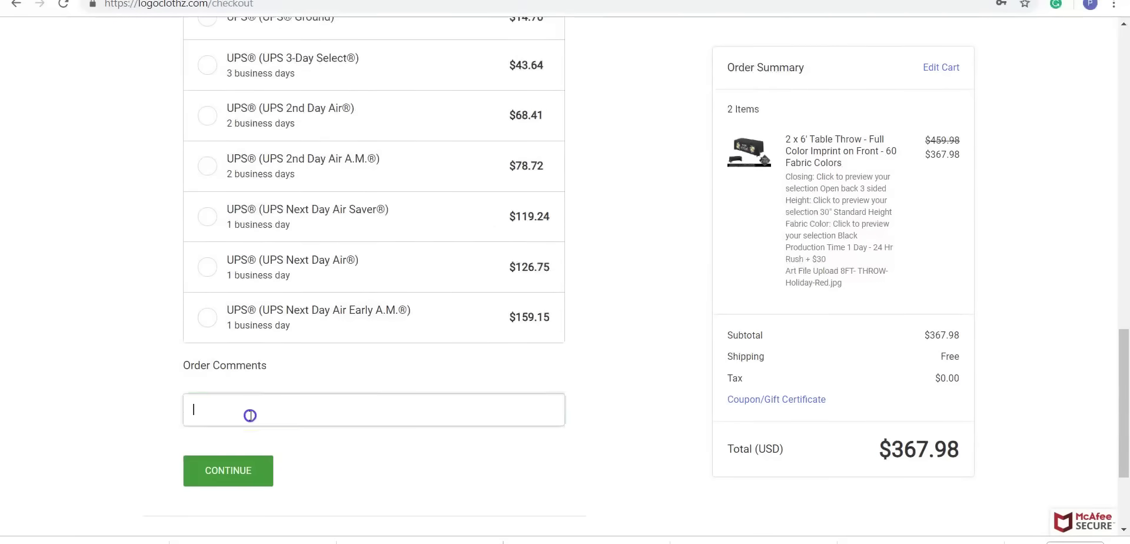
- Add the order comment TEST and continue to the payment step
{"action": "left_click", "coordinate": [250, 412]}
{"action": "left_click", "coordinate": [239, 438]}
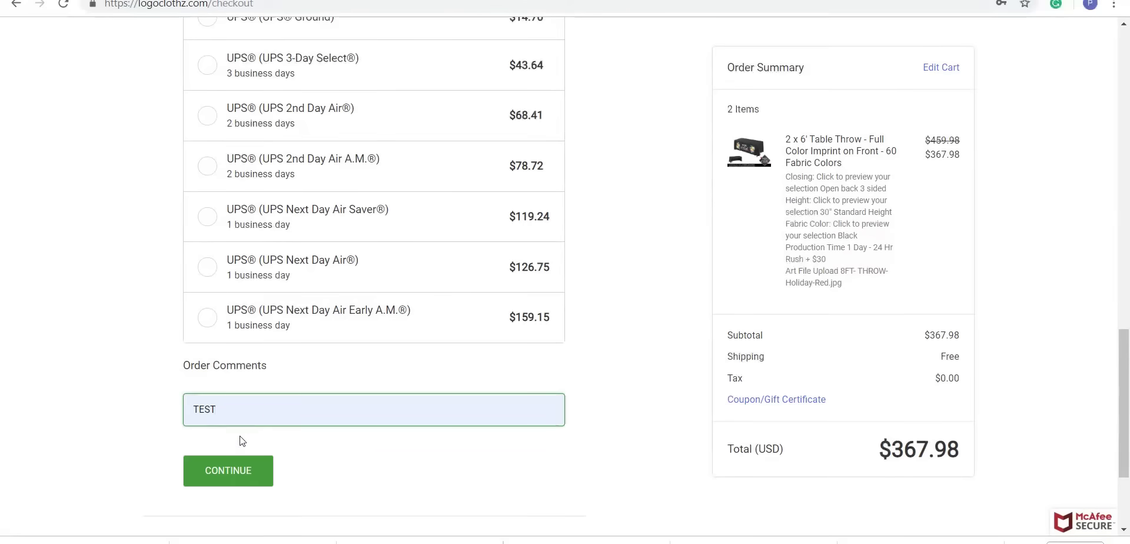
{"action": "left_click", "coordinate": [244, 469]}
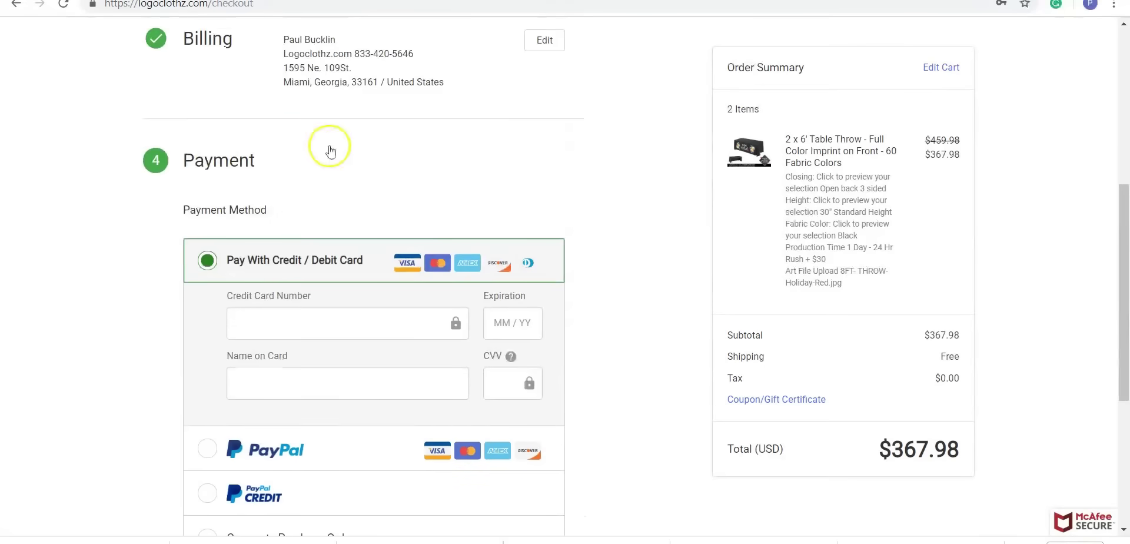
- Scroll down the Payment section to view the payment methods and Terms and Conditions box
{"action": "scroll", "coordinate": [184, 196], "scroll_direction": "down", "scroll_amount": 2}
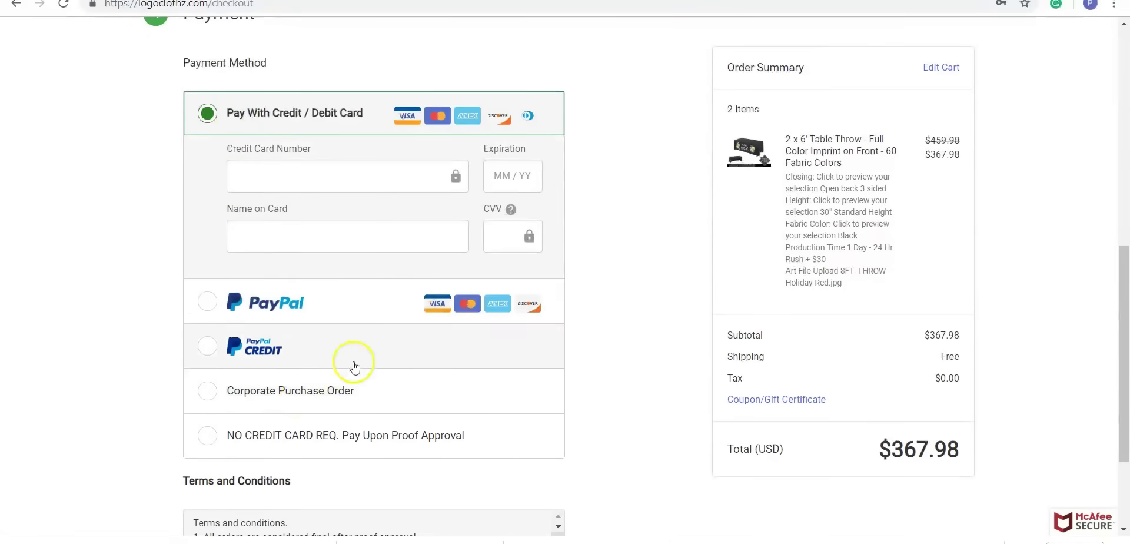
{"action": "scroll", "coordinate": [276, 362], "scroll_direction": "down", "scroll_amount": 1}
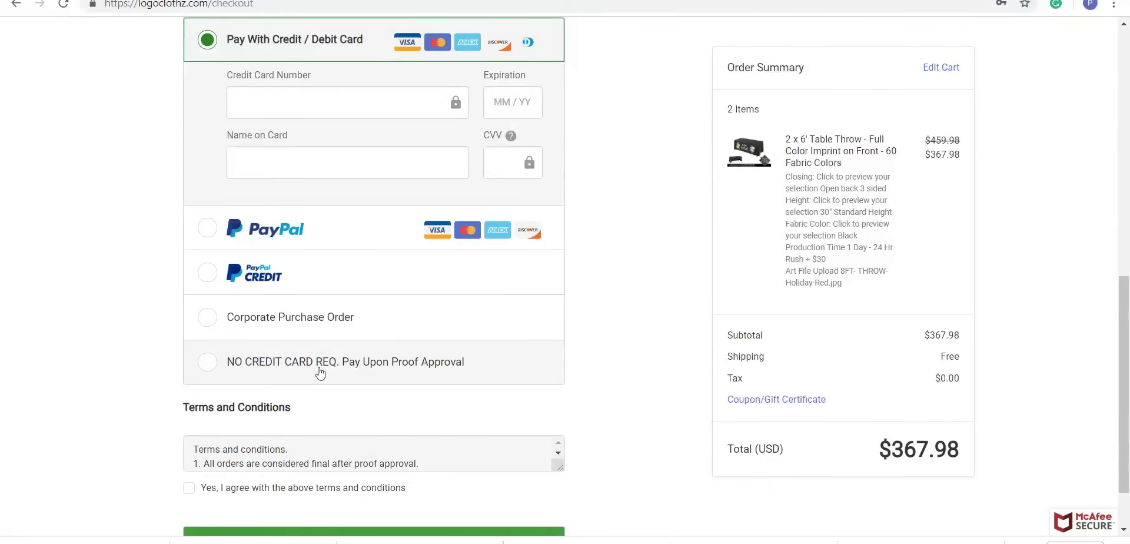
- Read the terms to the end and tick 'Yes, I agree with the above terms and conditions'
{"action": "scroll", "coordinate": [320, 372], "scroll_direction": "down", "scroll_amount": 1}
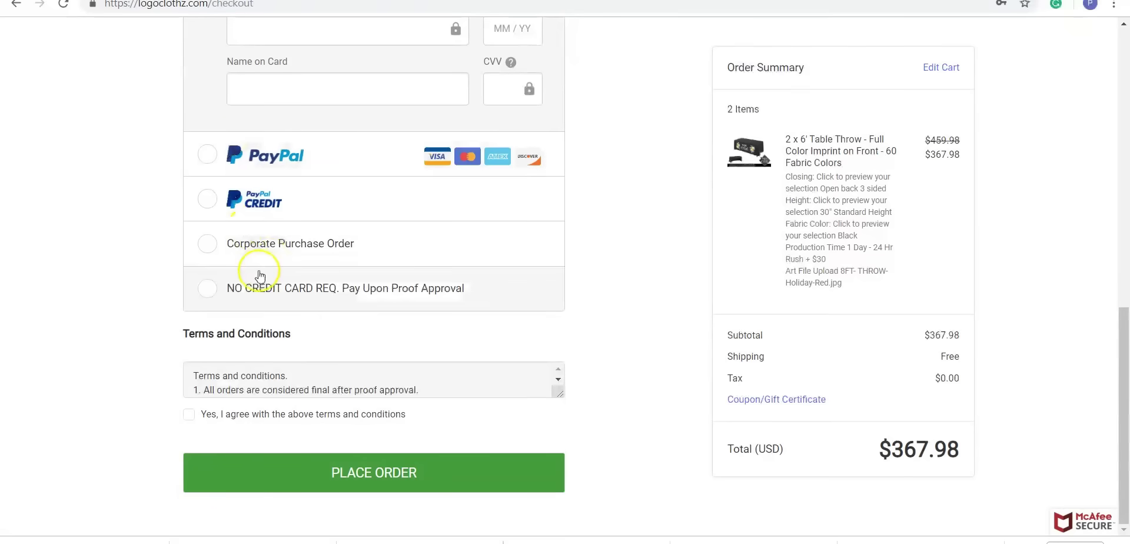
{"action": "scroll", "coordinate": [206, 373], "scroll_direction": "down", "scroll_amount": 3}
{"action": "scroll", "coordinate": [210, 371], "scroll_direction": "down", "scroll_amount": 5}
{"action": "left_click_drag", "start_coordinate": [195, 369], "coordinate": [220, 368]}
{"action": "scroll", "coordinate": [196, 368], "scroll_direction": "down", "scroll_amount": 5}
{"action": "left_click", "coordinate": [223, 368]}
{"action": "left_click", "coordinate": [190, 416]}
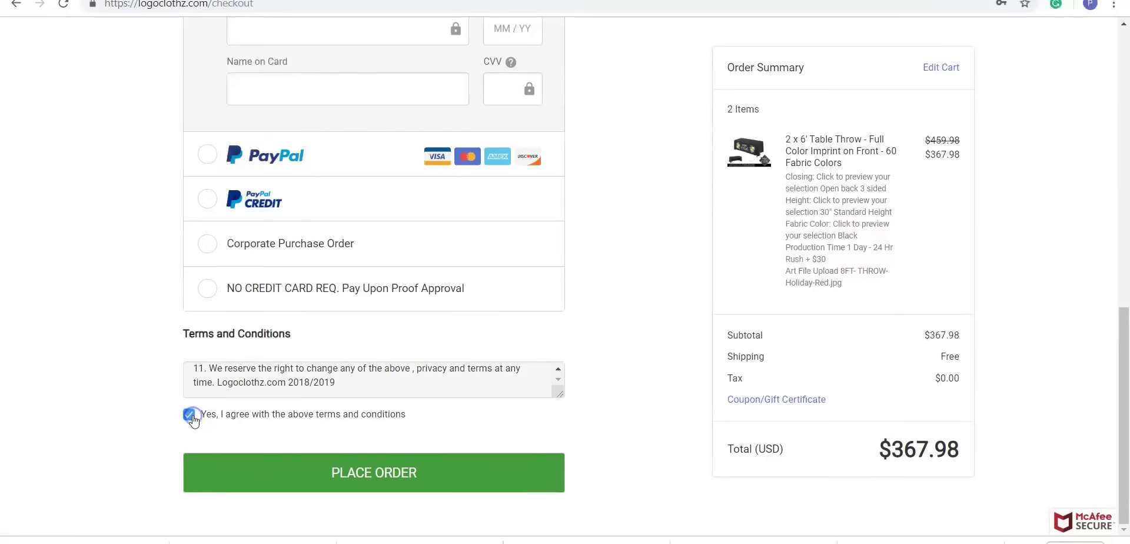